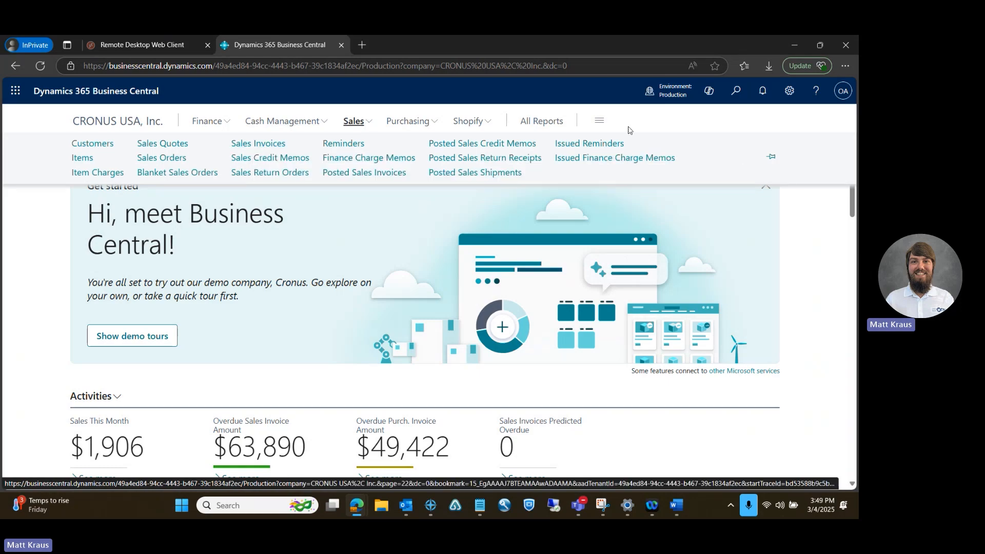
Open the list of sales invoices
{"action": "left_click", "coordinate": [735, 99]}
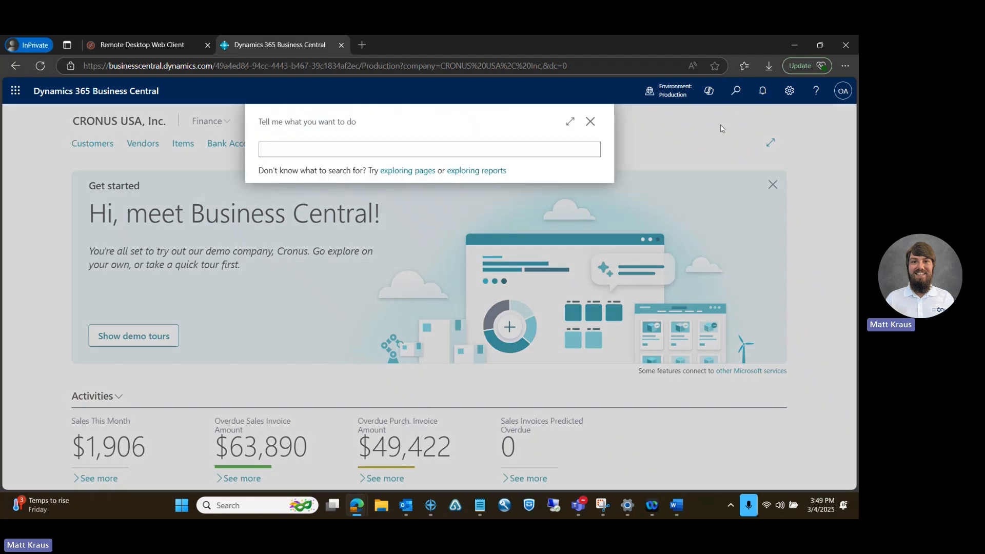
{"action": "left_click", "coordinate": [599, 122]}
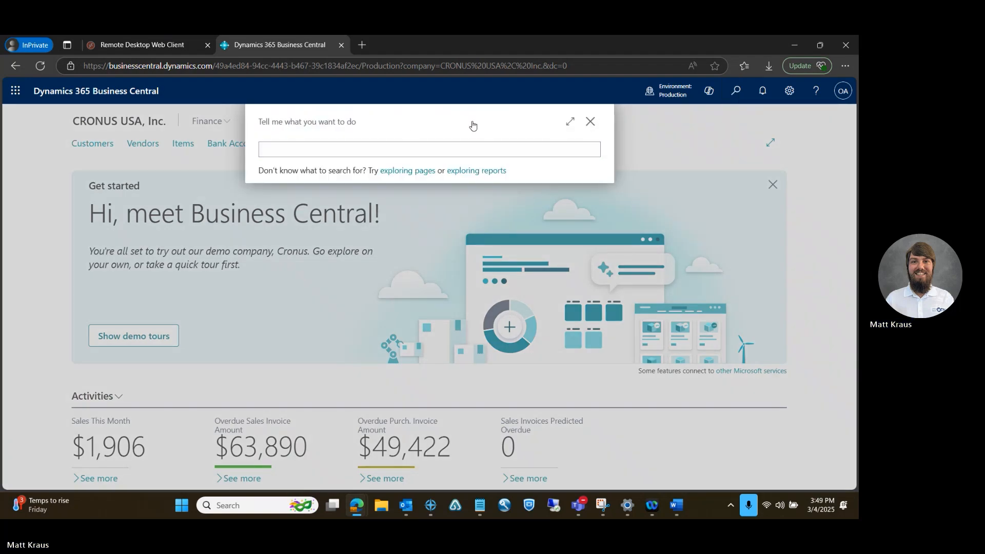
{"action": "left_click", "coordinate": [361, 123]}
{"action": "left_click", "coordinate": [255, 144]}
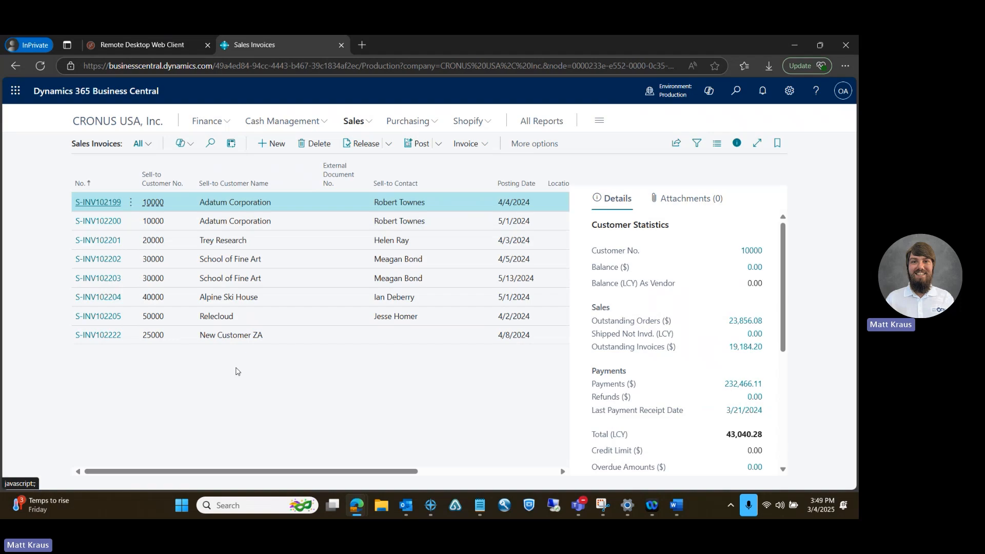
Create a new sales invoice for the customer New Customer ZA
{"action": "left_click", "coordinate": [266, 152]}
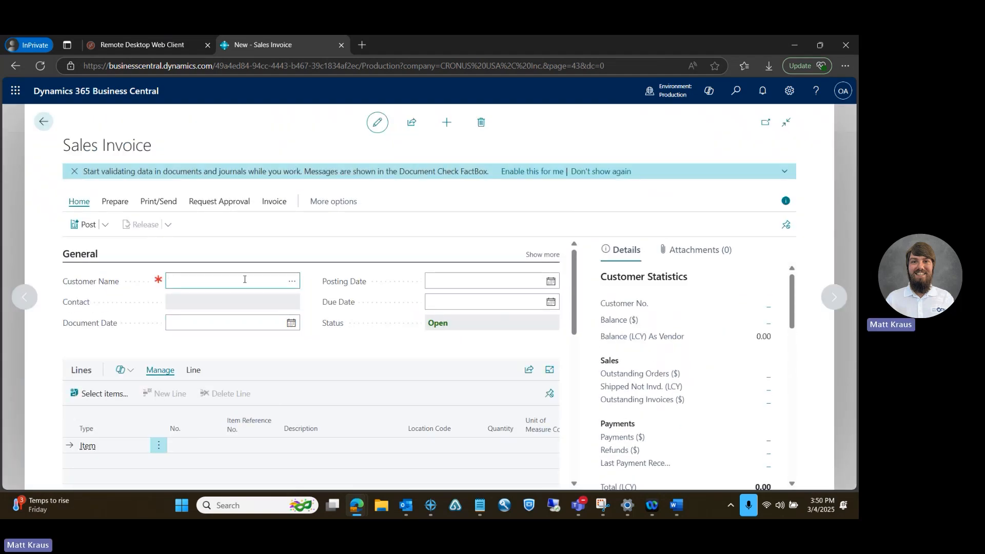
{"action": "left_click", "coordinate": [291, 281]}
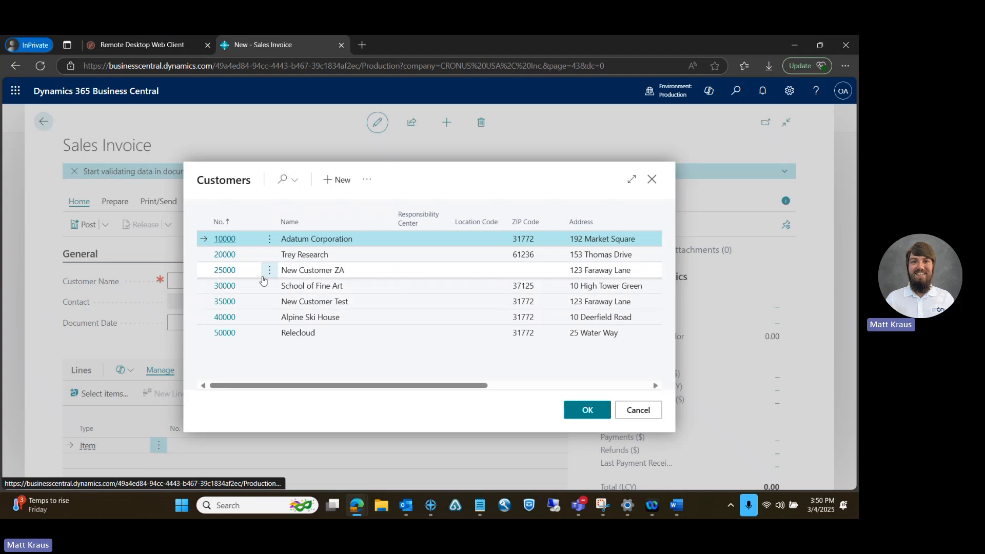
{"action": "left_click", "coordinate": [225, 270]}
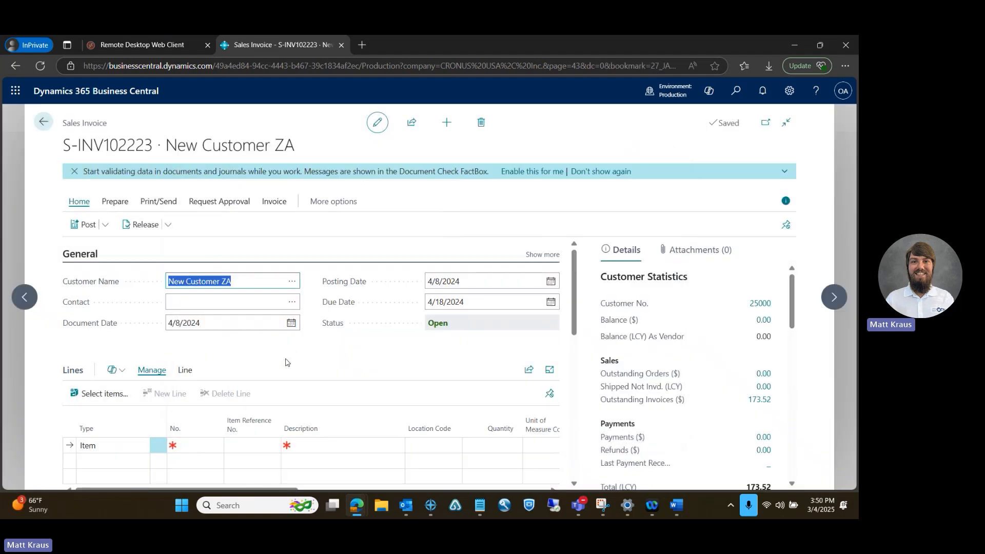
{"action": "left_click", "coordinate": [297, 348]}
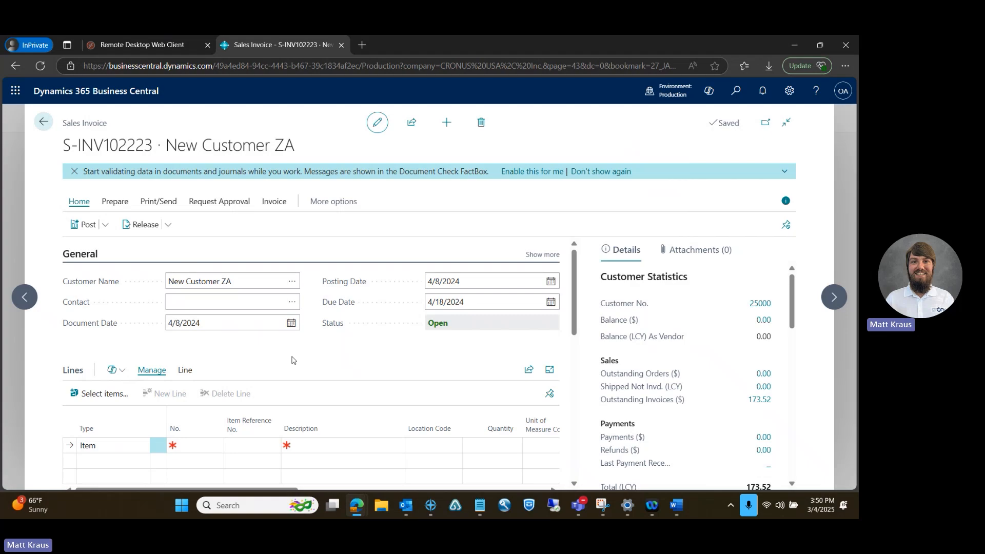
Add item 1896-S (ATHENS Desk) to the first invoice line
{"action": "left_click", "coordinate": [197, 445]}
{"action": "left_click", "coordinate": [215, 445]}
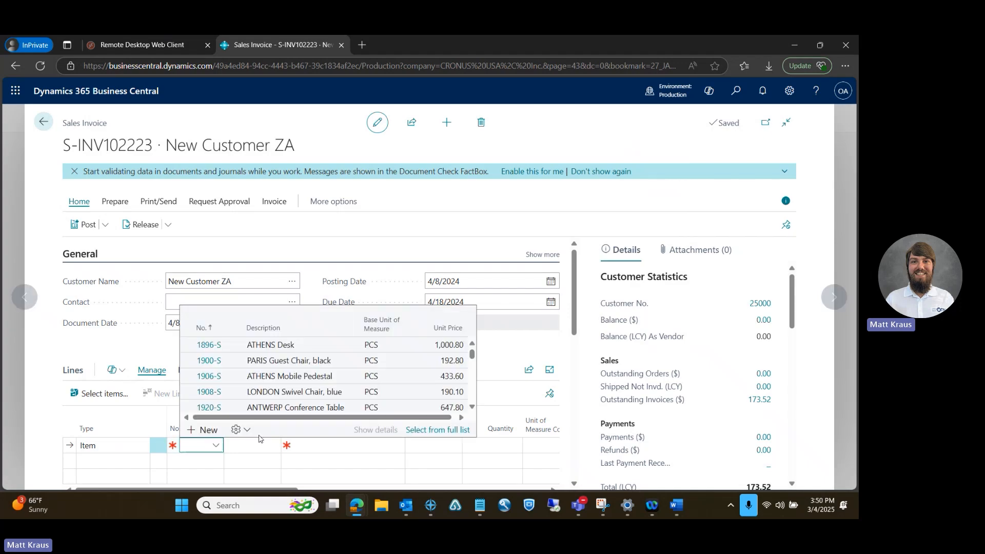
{"action": "left_click", "coordinate": [508, 352]}
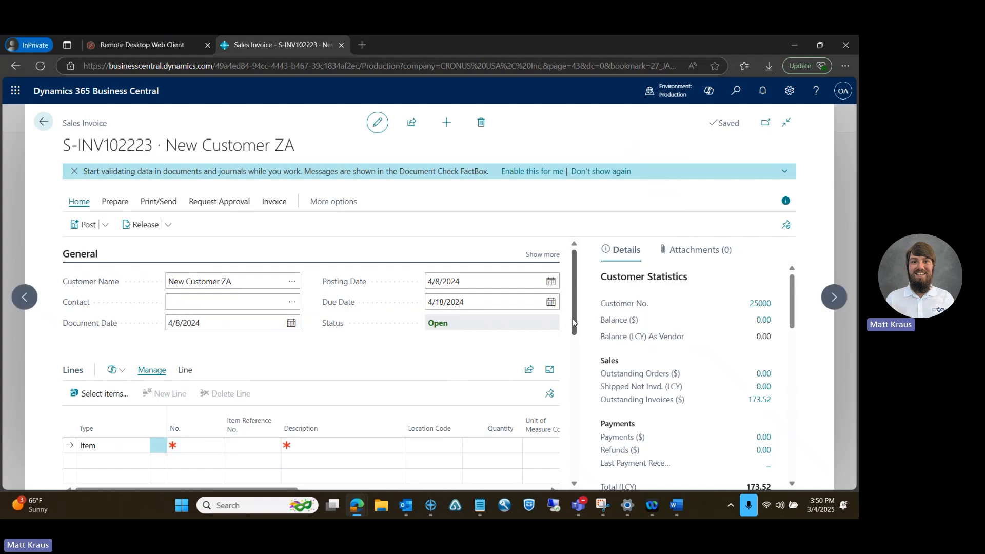
{"action": "mouse_move", "coordinate": [573, 321]}
{"action": "left_mouse_down"}
{"action": "mouse_move", "coordinate": [577, 349]}
{"action": "mouse_move", "coordinate": [578, 328]}
{"action": "left_mouse_up"}
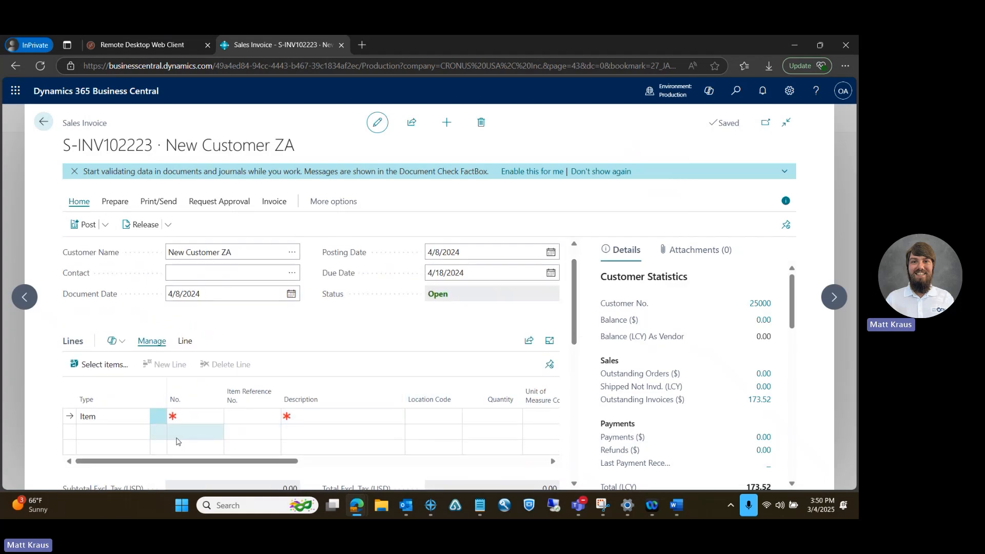
{"action": "left_click", "coordinate": [186, 417]}
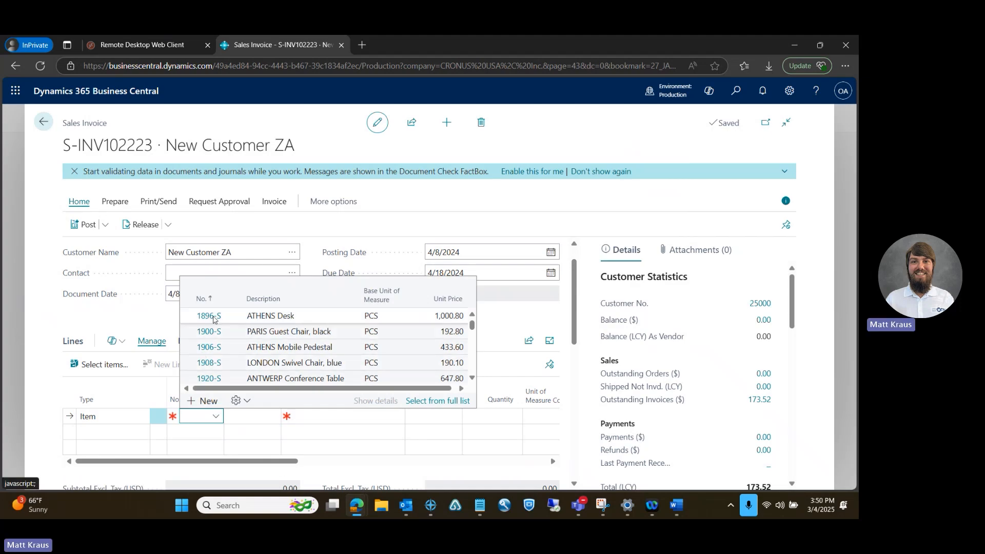
{"action": "left_click", "coordinate": [213, 317]}
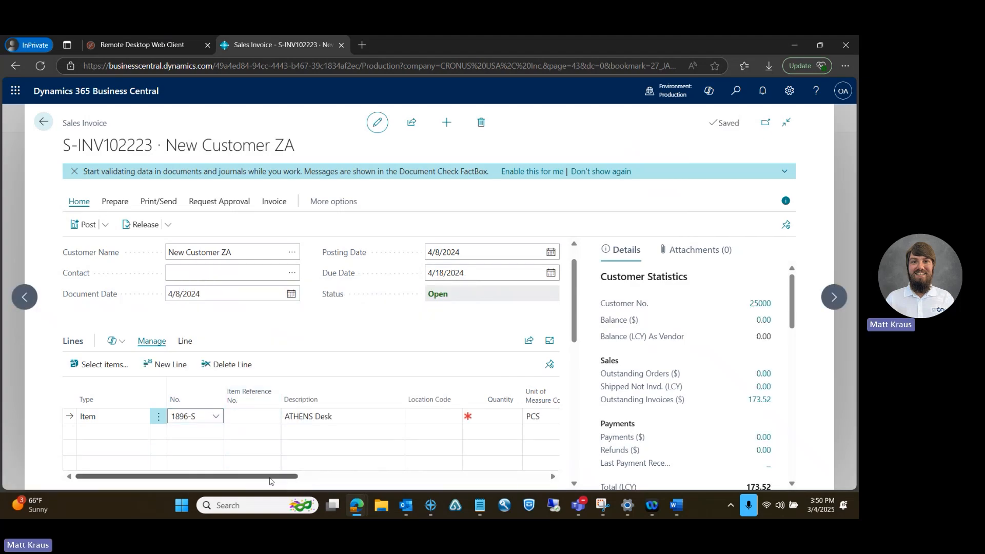
Set the quantity of the ATHENS Desk line to 1
{"action": "left_click_drag", "start_coordinate": [270, 481], "coordinate": [376, 474]}
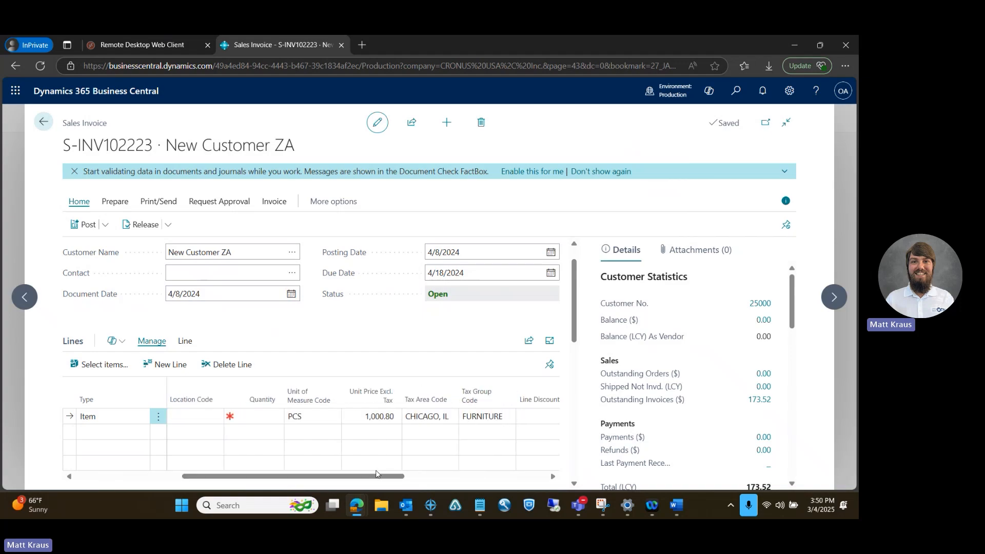
{"action": "left_click", "coordinate": [260, 416]}
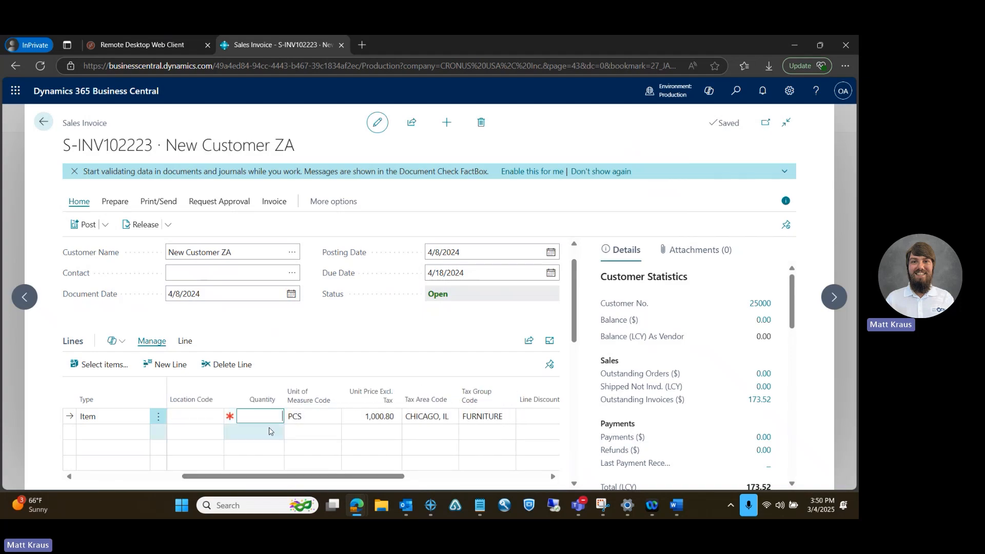
{"action": "type", "text": "1"}
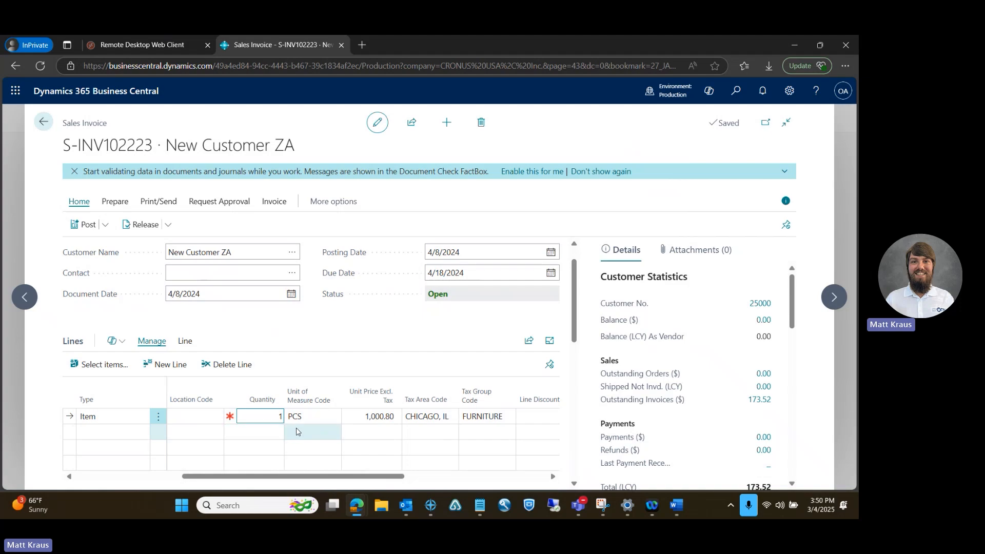
{"action": "key", "text": "Tab"}
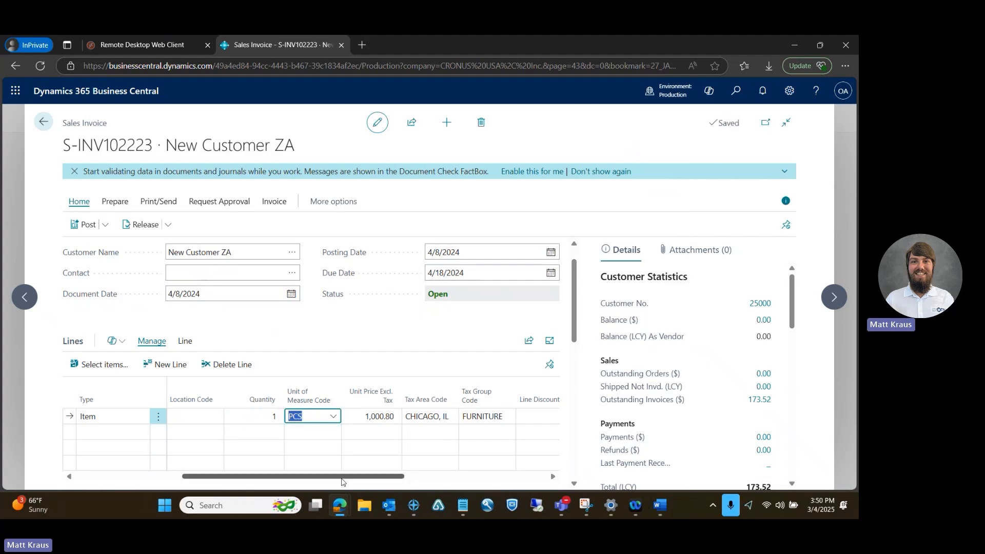
Apply an invoice discount of 10% to the whole sales invoice
{"action": "left_click_drag", "start_coordinate": [343, 477], "coordinate": [364, 485]}
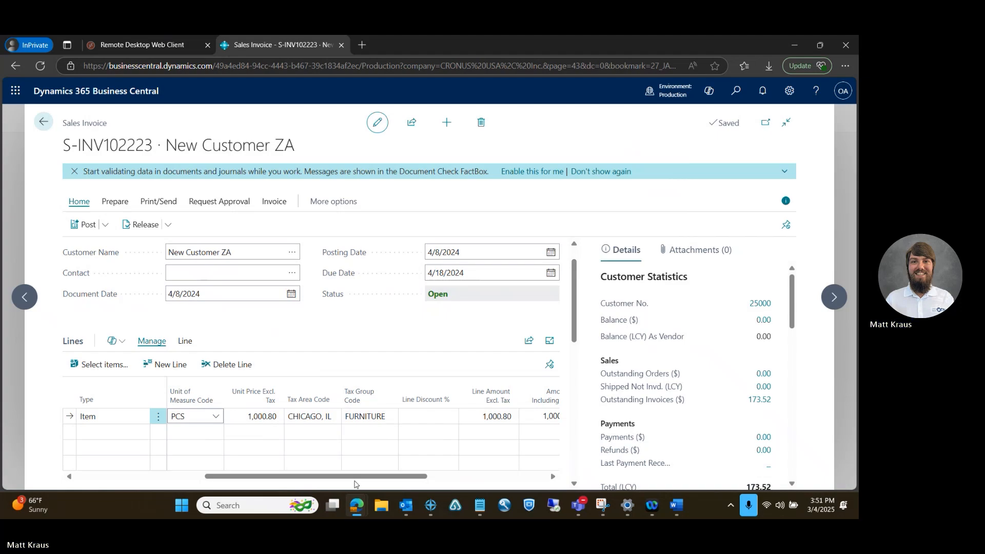
{"action": "left_click_drag", "start_coordinate": [380, 478], "coordinate": [460, 477]}
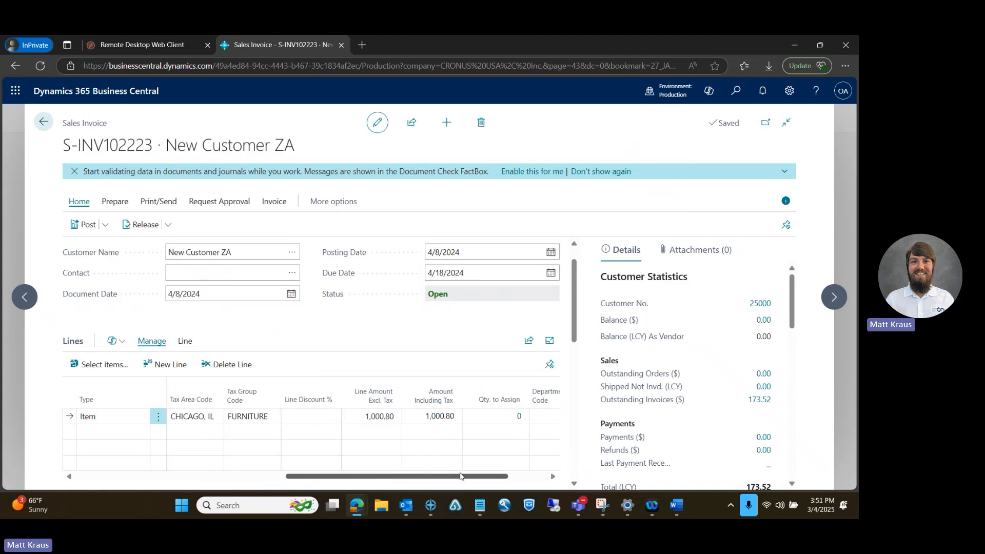
{"action": "left_click", "coordinate": [310, 410]}
{"action": "scroll", "coordinate": [572, 318], "scroll_direction": "down", "scroll_amount": 2}
{"action": "left_click_drag", "start_coordinate": [572, 318], "coordinate": [577, 343]}
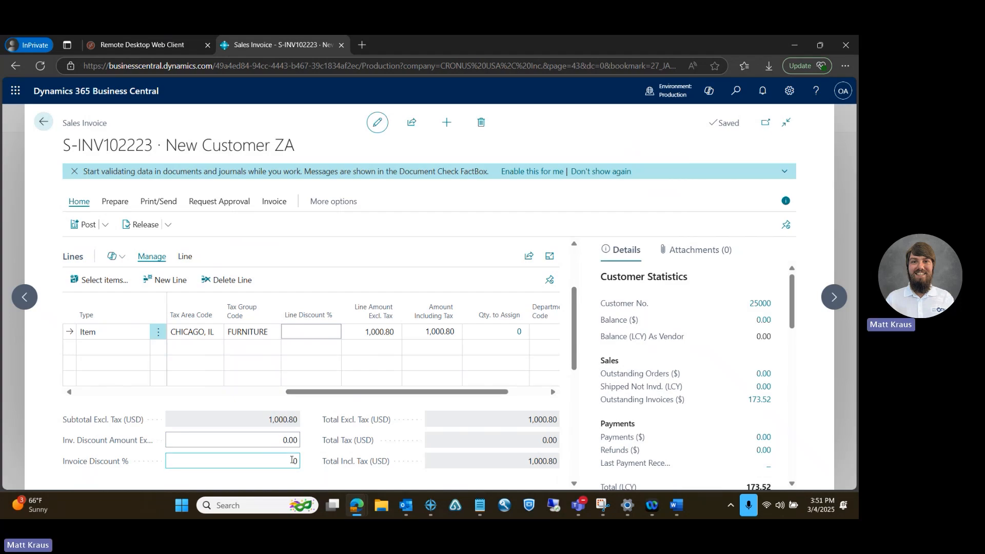
{"action": "left_click", "coordinate": [294, 461]}
{"action": "key", "text": "BackSpace"}
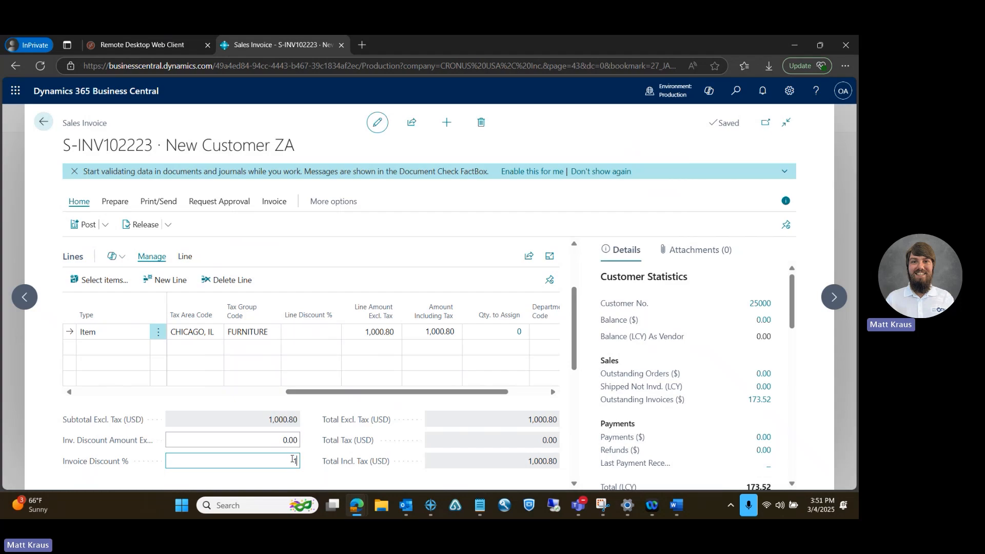
{"action": "type", "text": "10"}
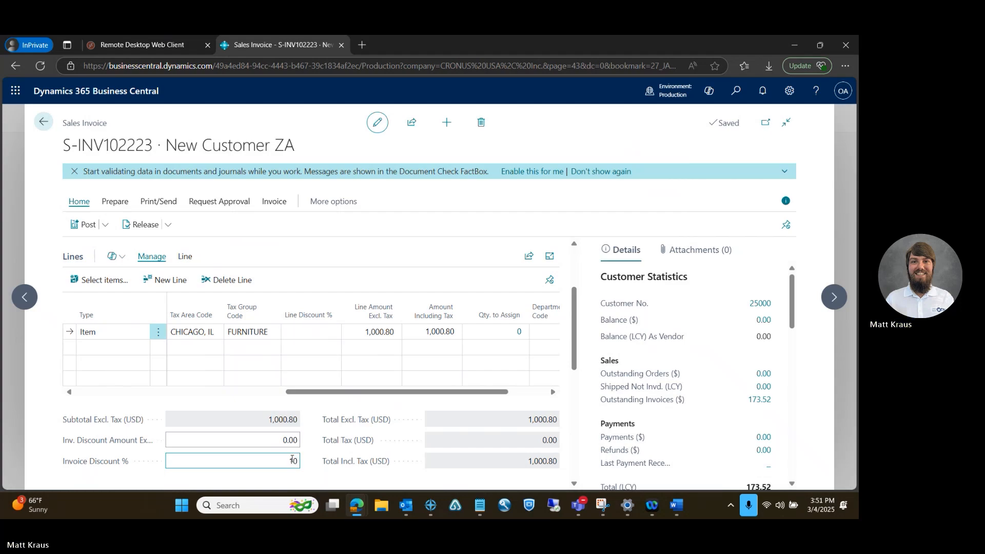
{"action": "key", "text": "Tab"}
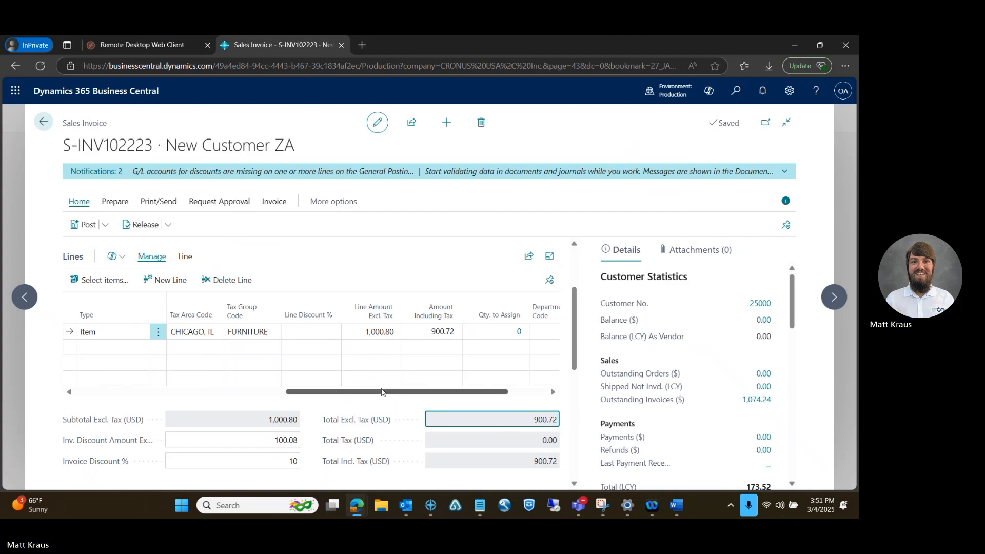
Review the remaining line fields, the invoice details, the customer statistics and the available approval, preparation and printing actions
{"action": "left_click_drag", "start_coordinate": [380, 393], "coordinate": [461, 394]}
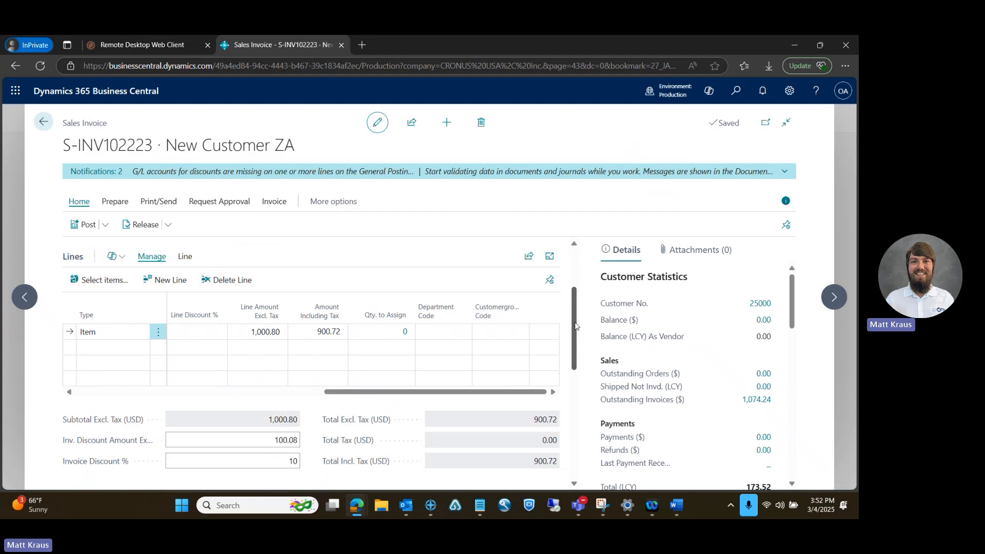
{"action": "left_click_drag", "start_coordinate": [575, 327], "coordinate": [583, 402]}
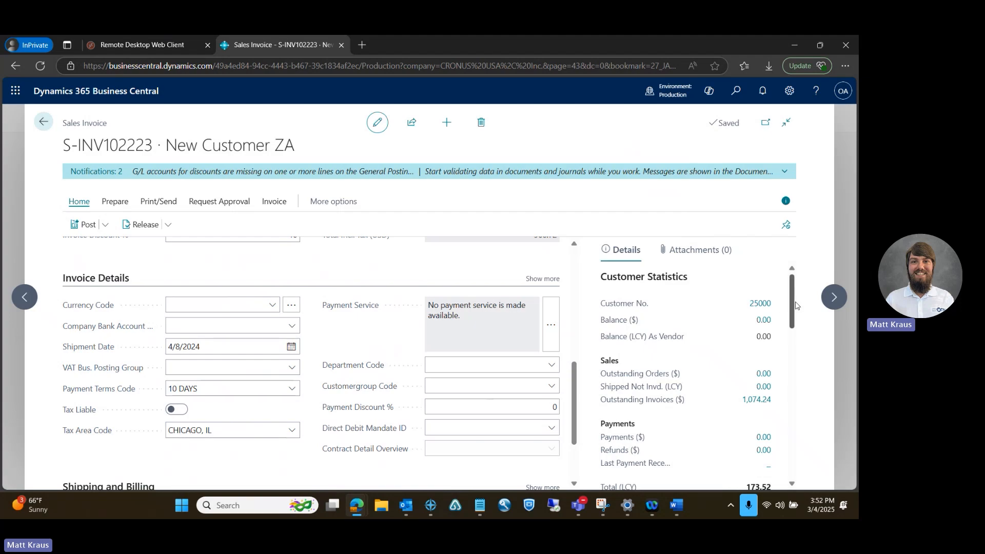
{"action": "scroll", "coordinate": [795, 311], "scroll_direction": "down", "scroll_amount": 1}
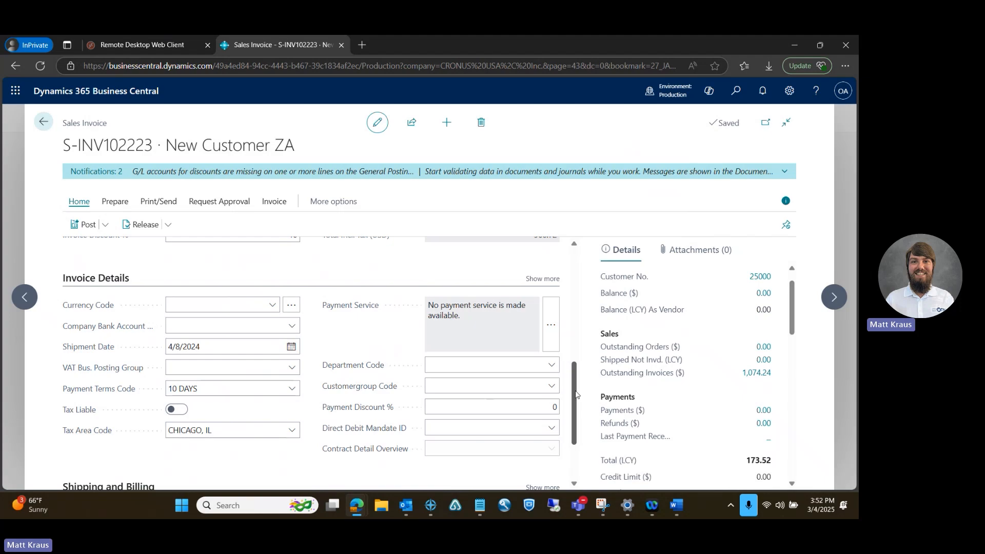
{"action": "mouse_move", "coordinate": [575, 394]}
{"action": "left_mouse_down"}
{"action": "mouse_move", "coordinate": [578, 429]}
{"action": "mouse_move", "coordinate": [578, 388]}
{"action": "left_mouse_up"}
{"action": "scroll", "coordinate": [578, 389], "scroll_direction": "up", "scroll_amount": 7}
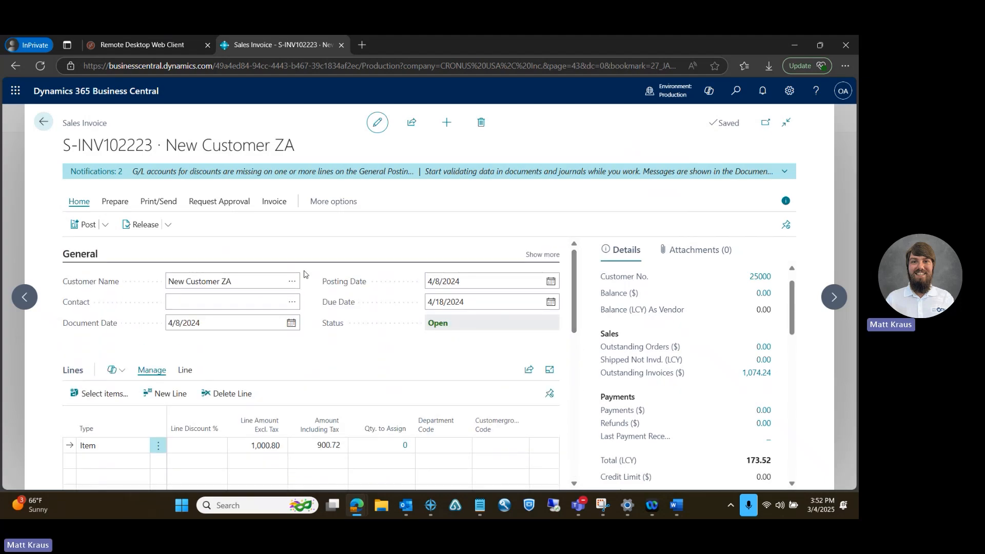
{"action": "left_click", "coordinate": [227, 208]}
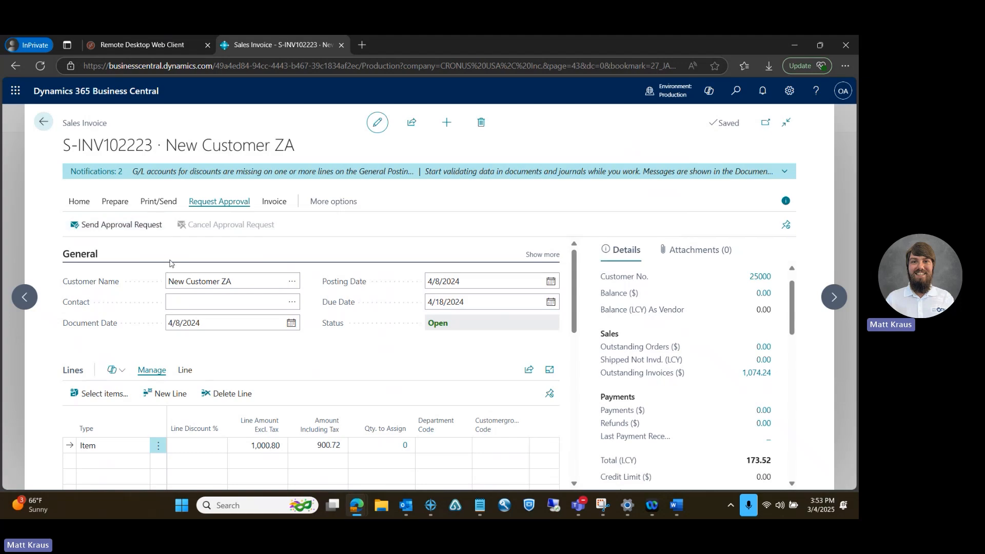
{"action": "left_click", "coordinate": [115, 202]}
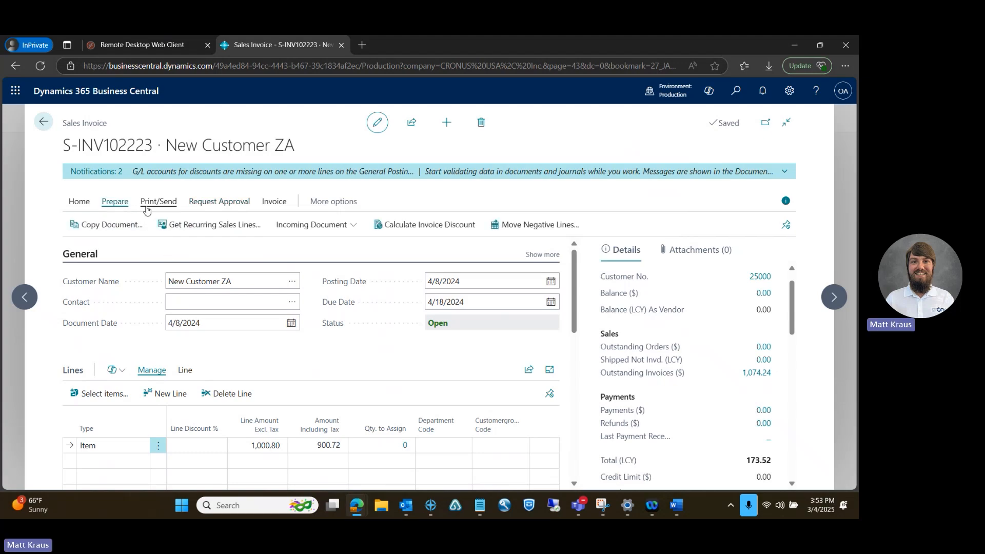
{"action": "left_click", "coordinate": [146, 205]}
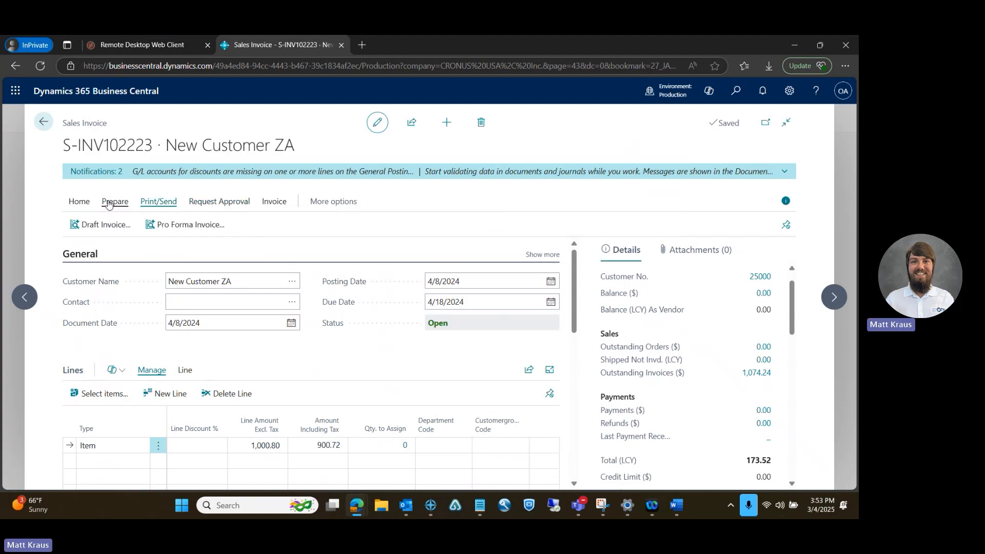
Preview the posting of the sales invoice and examine the amounts of its G/L entries
{"action": "left_click", "coordinate": [79, 201]}
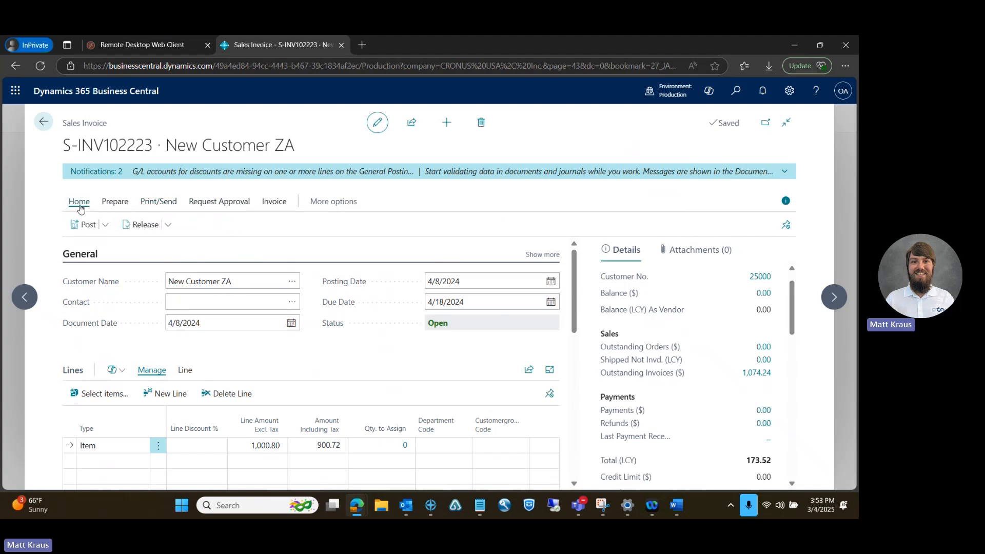
{"action": "left_click", "coordinate": [106, 228]}
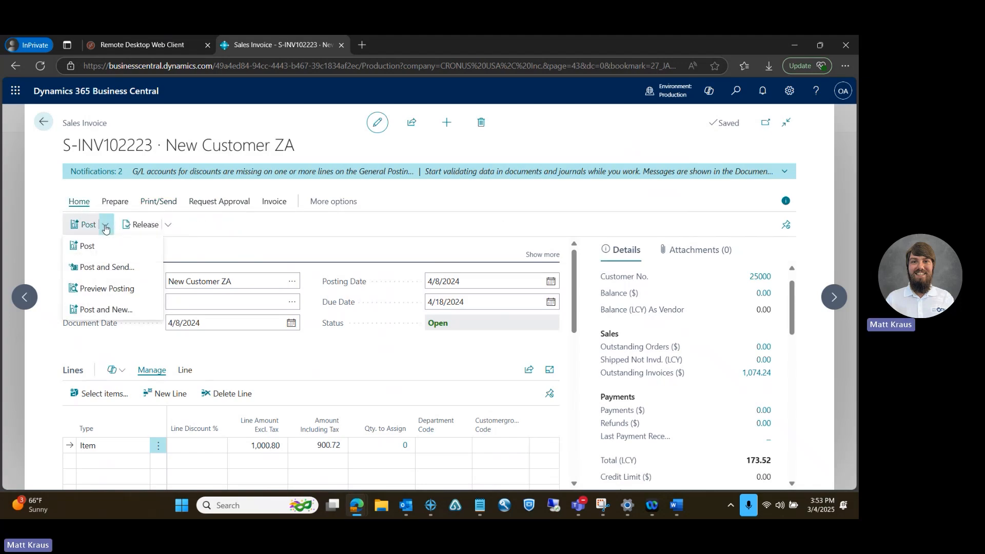
{"action": "left_click", "coordinate": [102, 292]}
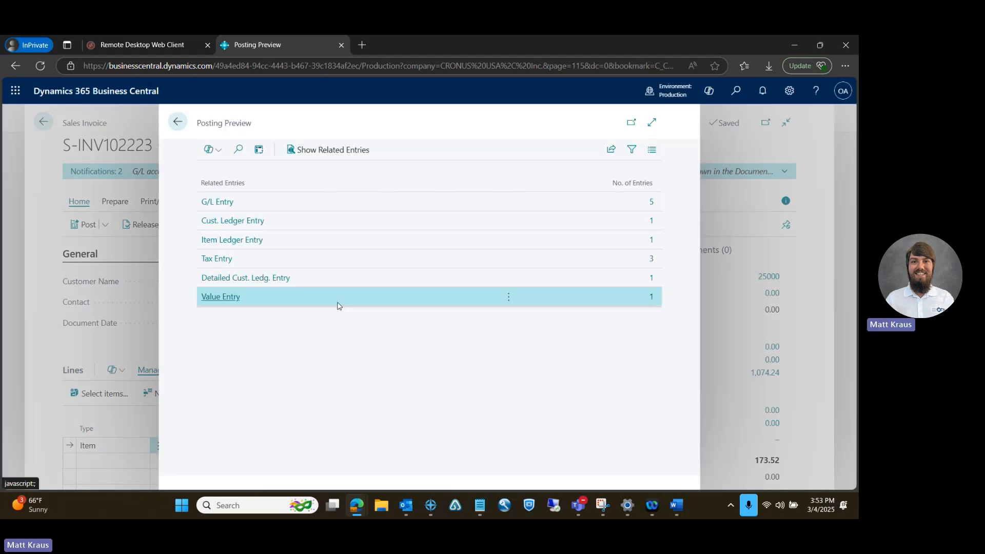
{"action": "left_click", "coordinate": [341, 210]}
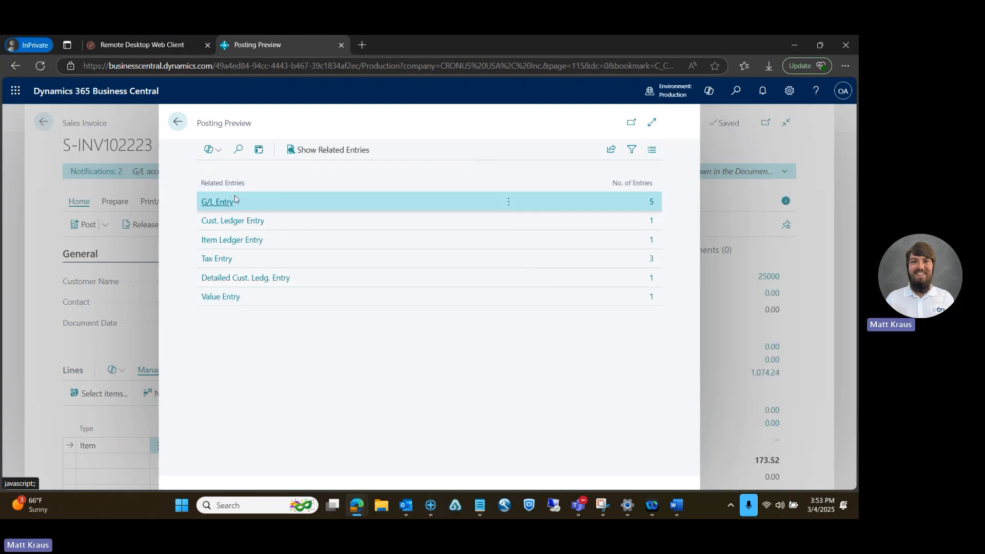
{"action": "left_click", "coordinate": [216, 203]}
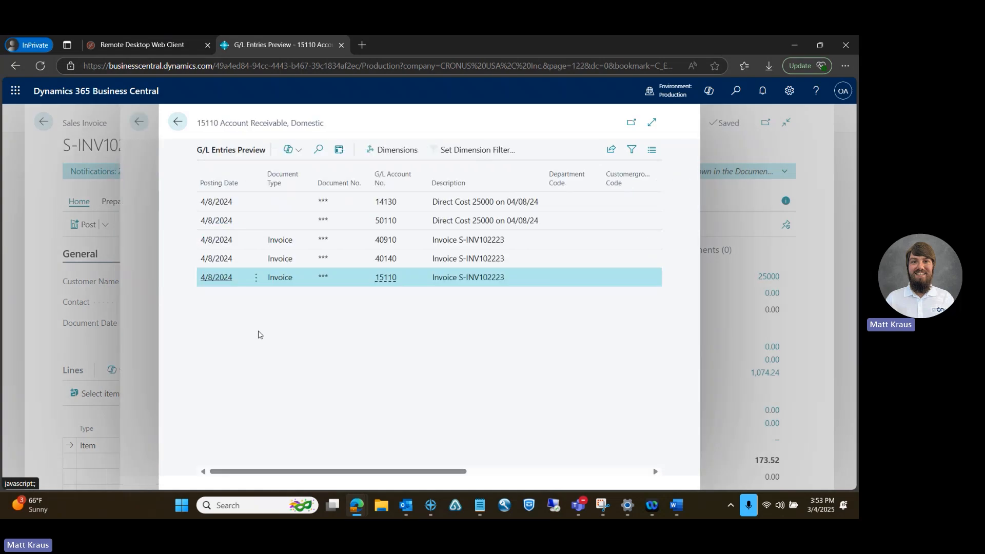
{"action": "left_click_drag", "start_coordinate": [393, 469], "coordinate": [594, 464]}
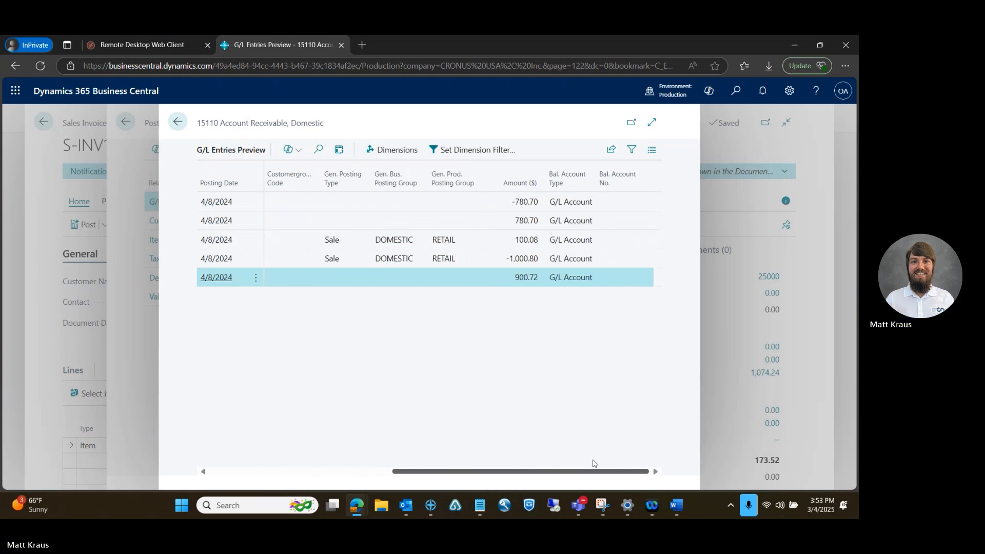
Examine the G/L account numbers, descriptions and posting amounts of the previewed G/L entries, and return to the list of related entries
{"action": "left_click", "coordinate": [494, 205]}
{"action": "left_click", "coordinate": [481, 225]}
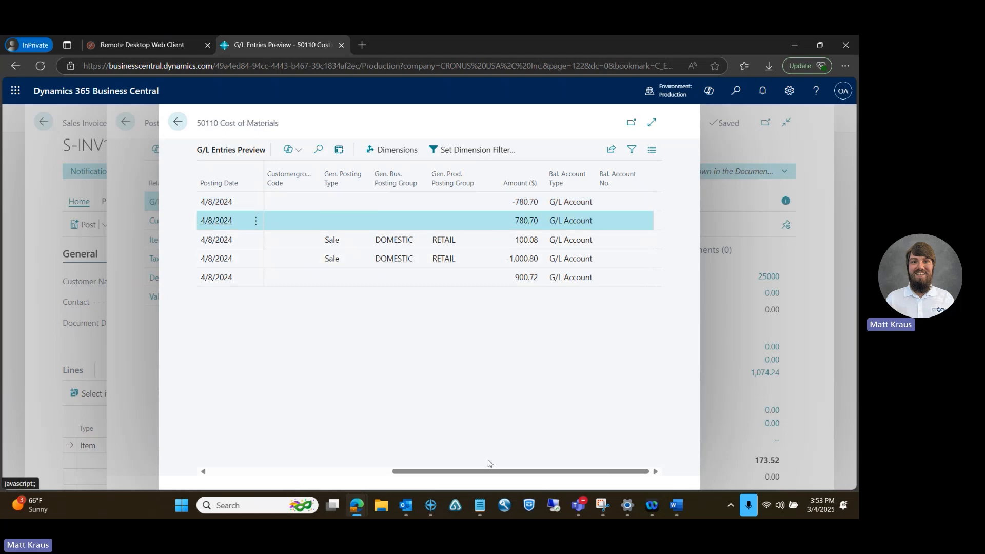
{"action": "left_click_drag", "start_coordinate": [477, 471], "coordinate": [313, 468]}
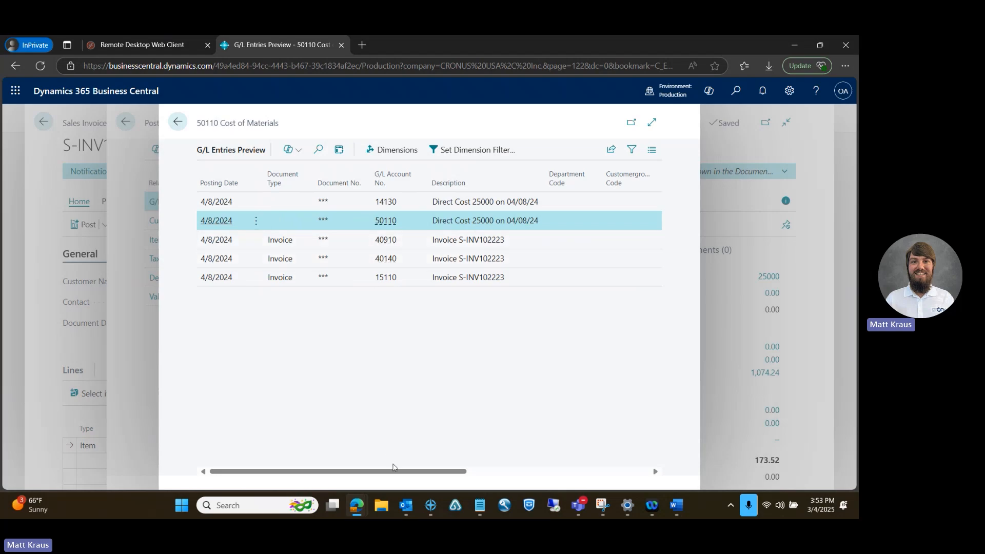
{"action": "left_click_drag", "start_coordinate": [393, 467], "coordinate": [573, 459]}
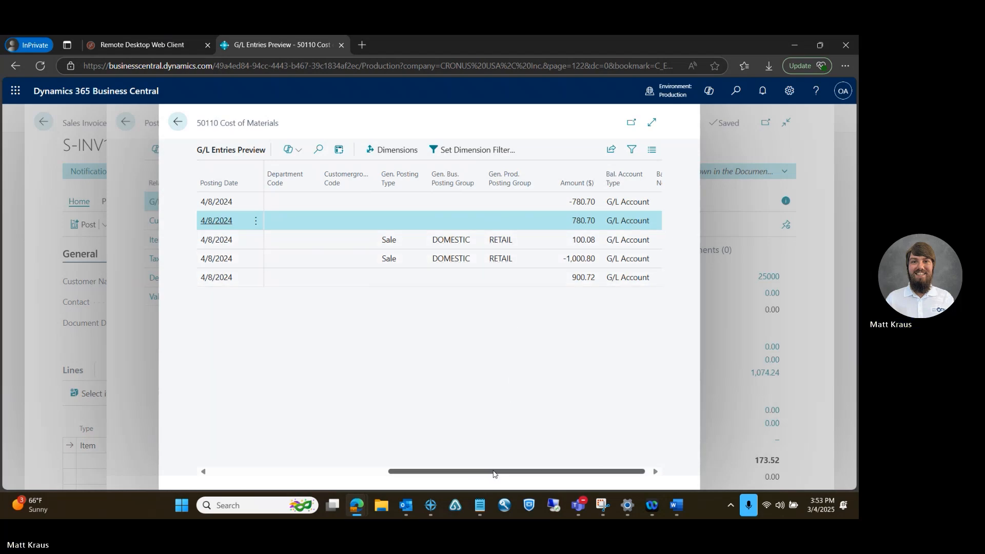
{"action": "left_click", "coordinate": [177, 122]}
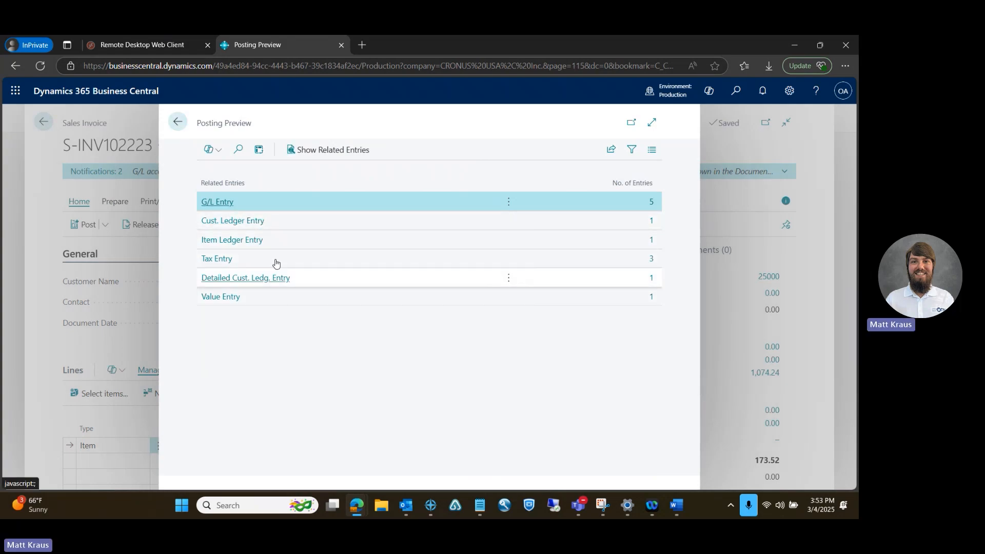
Examine the previewed item ledger entry and tax entries of the sales invoice, and close the posting preview
{"action": "left_click", "coordinate": [317, 224]}
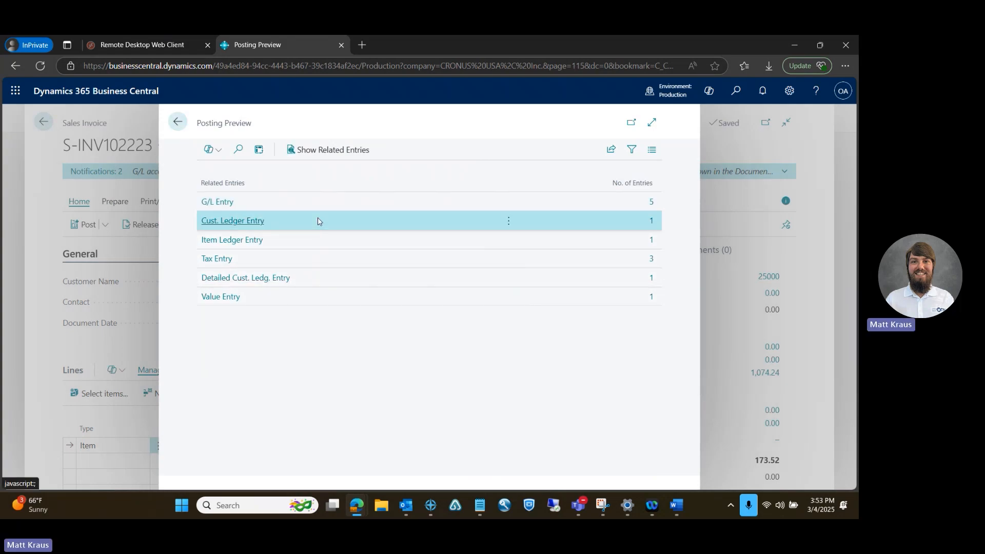
{"action": "left_click", "coordinate": [257, 239]}
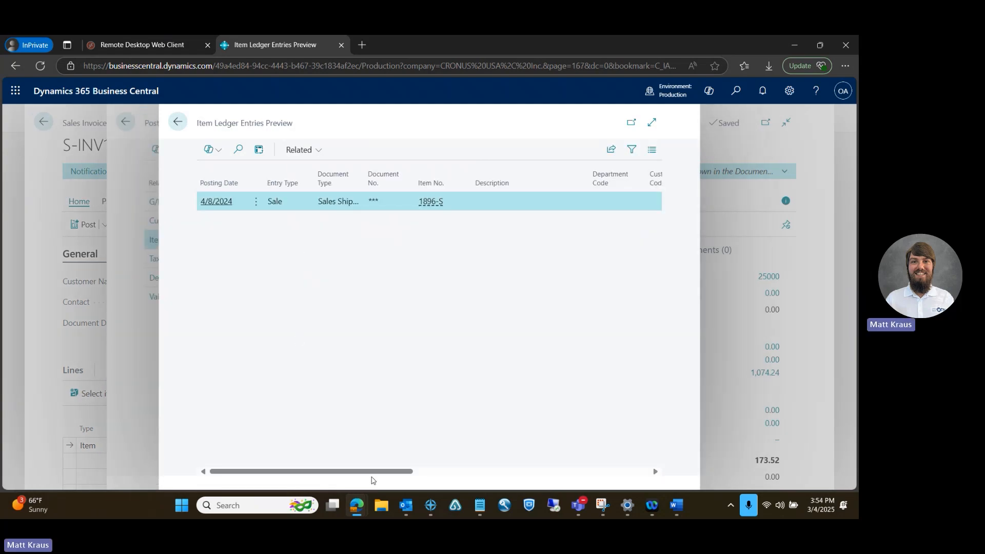
{"action": "left_click_drag", "start_coordinate": [380, 471], "coordinate": [322, 462]}
{"action": "left_click", "coordinate": [177, 122]}
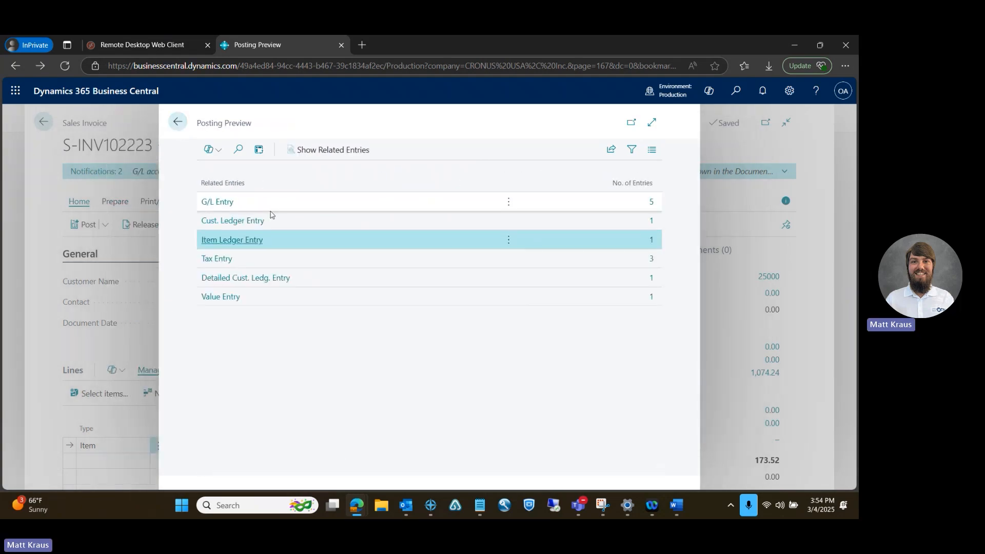
{"action": "left_click", "coordinate": [217, 258]}
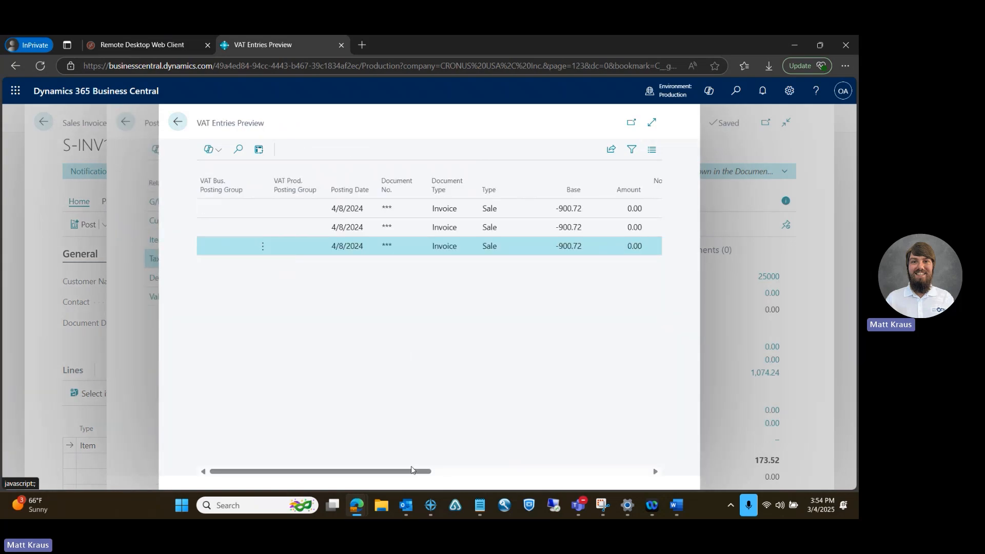
{"action": "left_click_drag", "start_coordinate": [411, 470], "coordinate": [635, 453]}
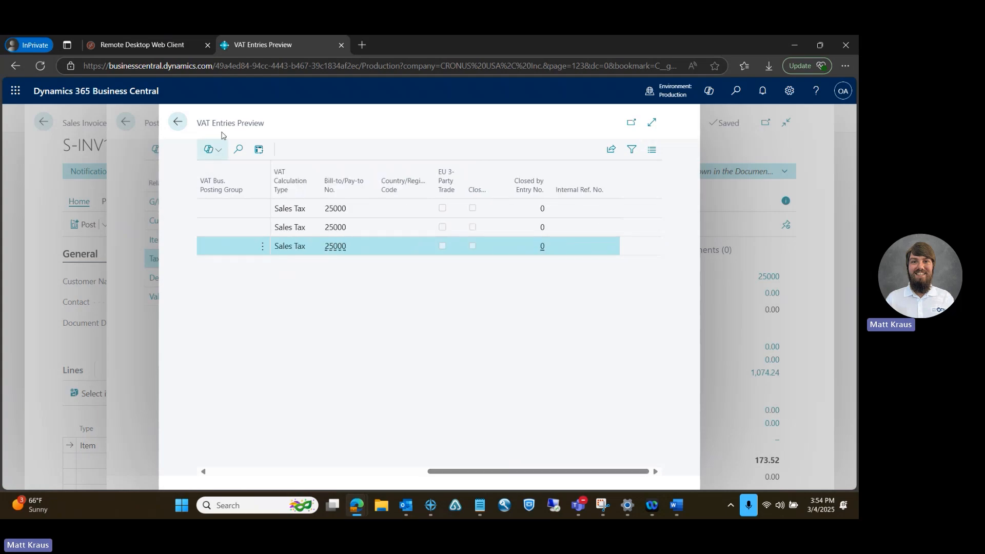
{"action": "left_click", "coordinate": [178, 122]}
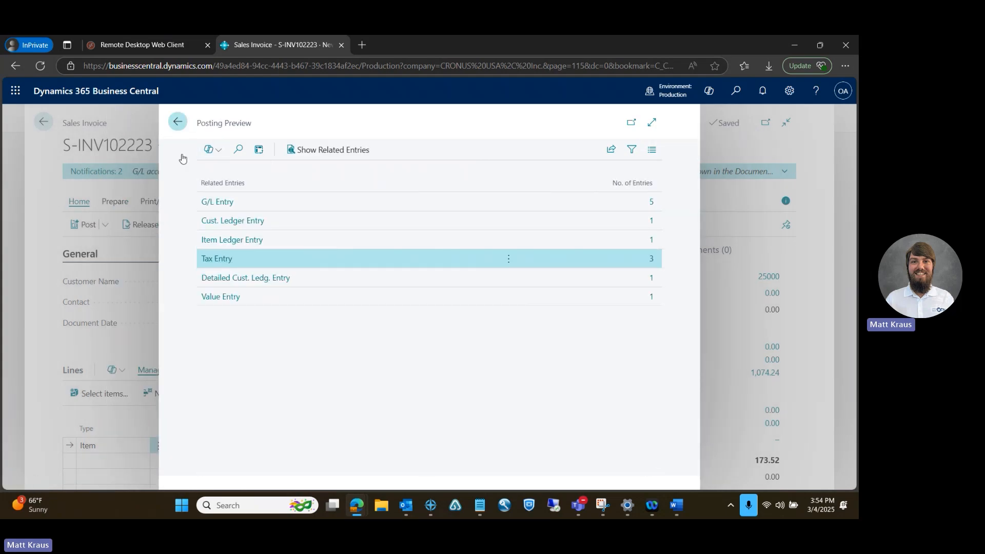
{"action": "key", "text": "Escape"}
Post the sales invoice for New Customer ZA and open the resulting posted sales invoice
{"action": "left_click", "coordinate": [104, 224]}
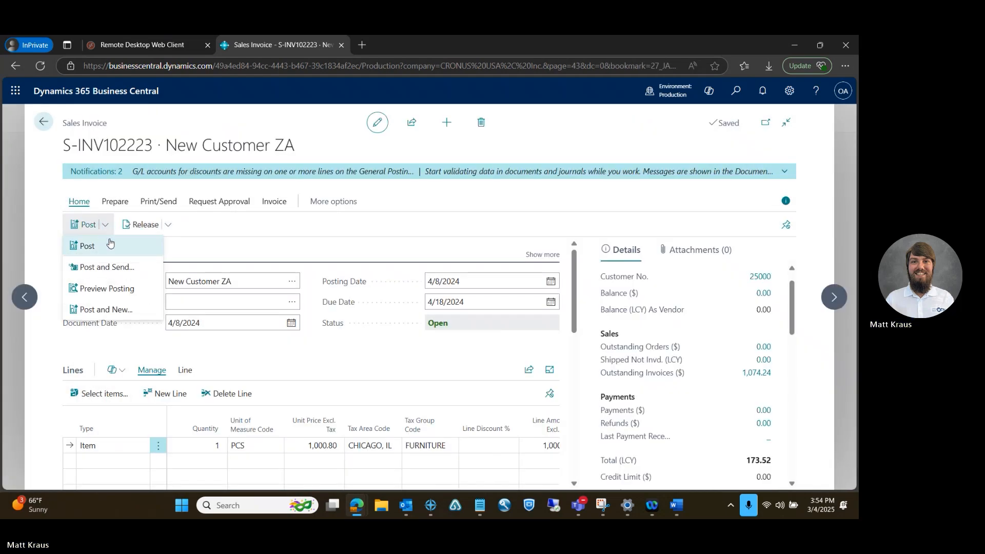
{"action": "left_click", "coordinate": [109, 244]}
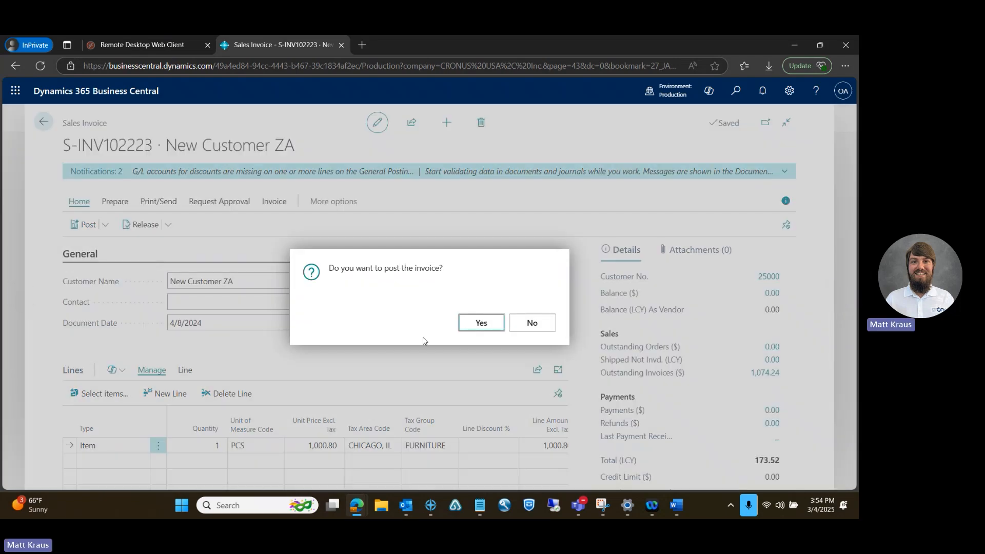
{"action": "left_click", "coordinate": [466, 325]}
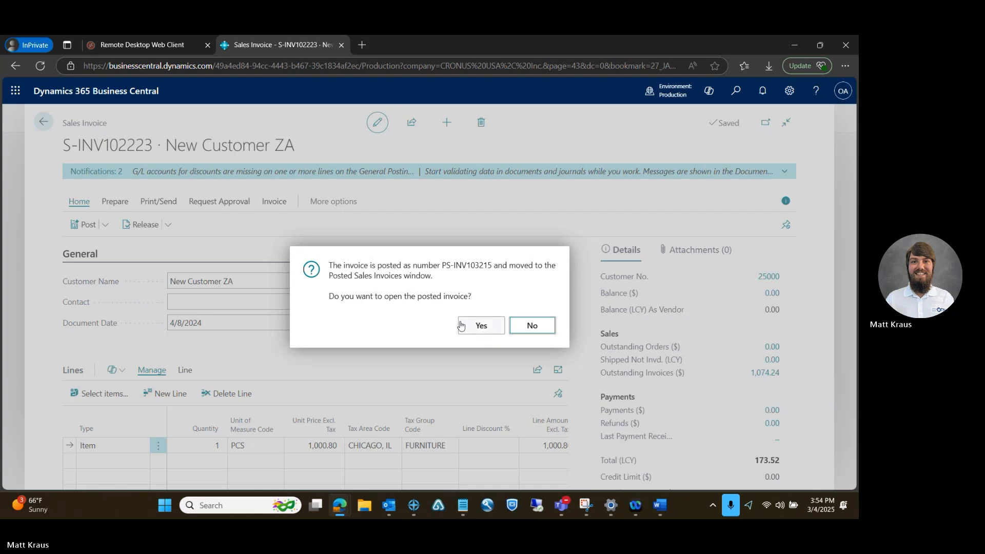
{"action": "left_click", "coordinate": [476, 326]}
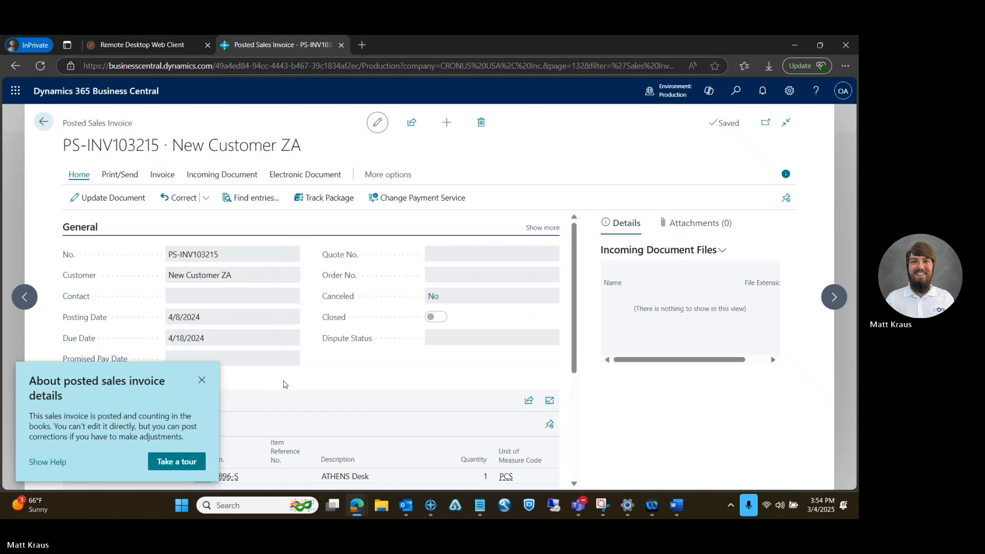
Dismiss the introductory tip on the posted sales invoice and review the available correction actions
{"action": "left_click", "coordinate": [202, 380]}
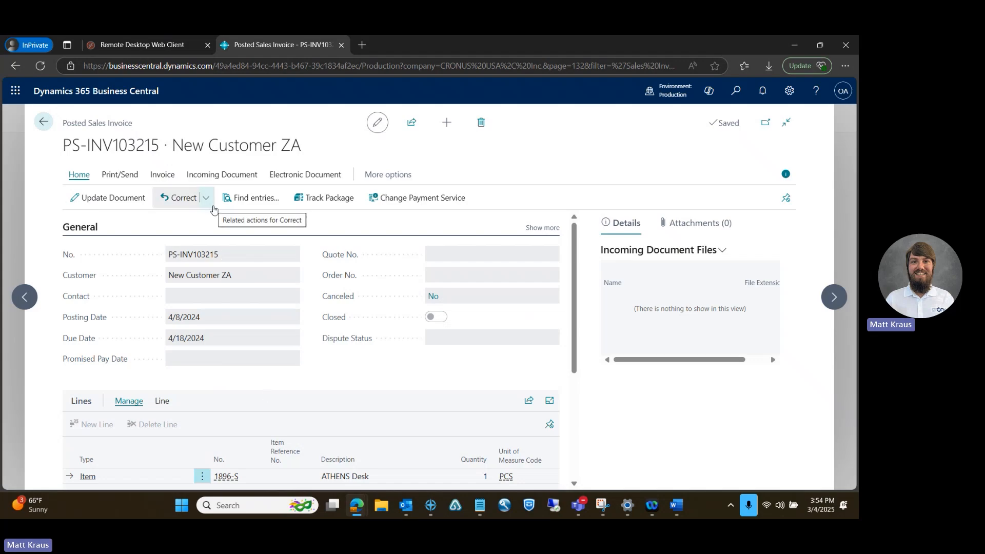
{"action": "left_click", "coordinate": [205, 198]}
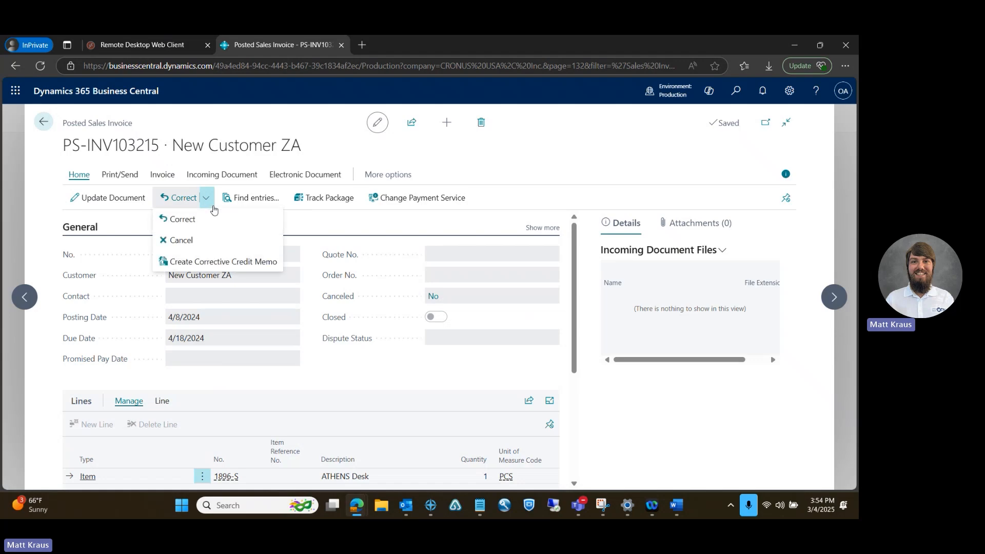
{"action": "left_click", "coordinate": [211, 203]}
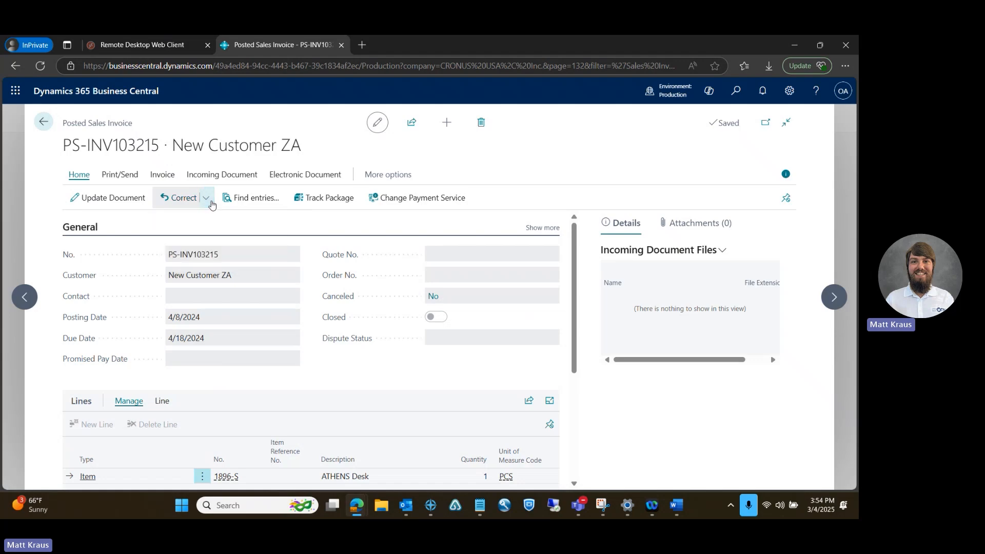